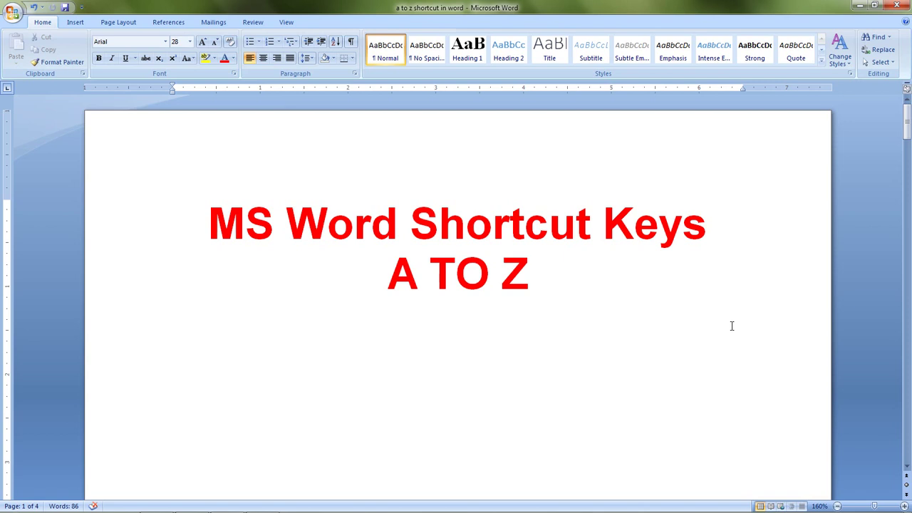
Look through the shortcut list from the title page to the "ctrl+e= center" entry.
scroll(664, 356, down, 2)
scroll(664, 356, down, 12)
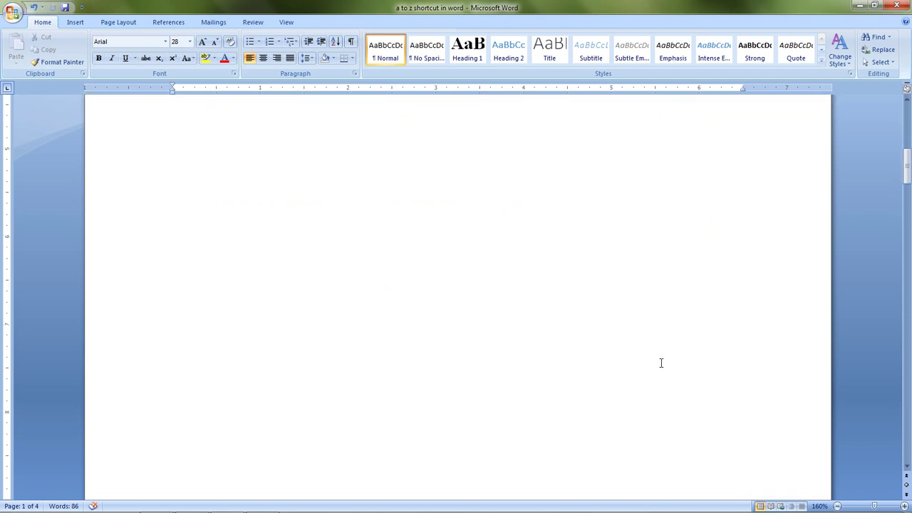
scroll(661, 363, down, 1)
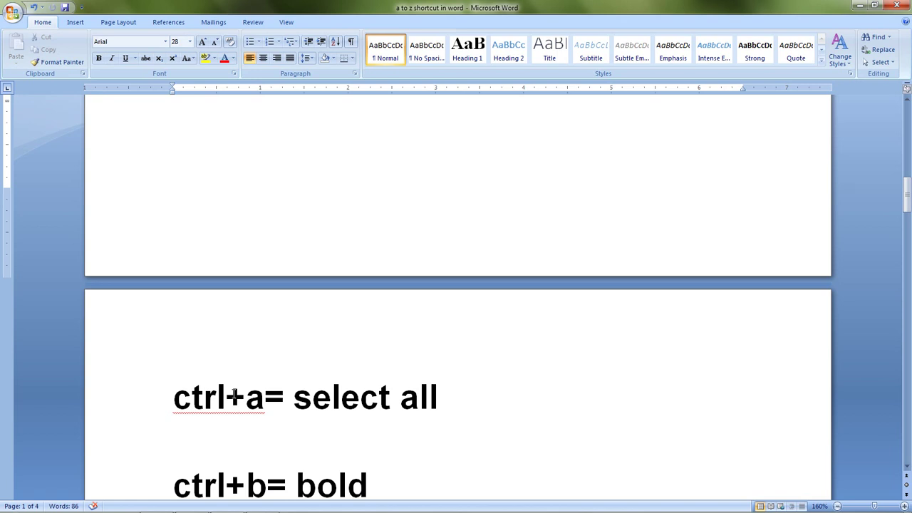
scroll(235, 396, down, 5)
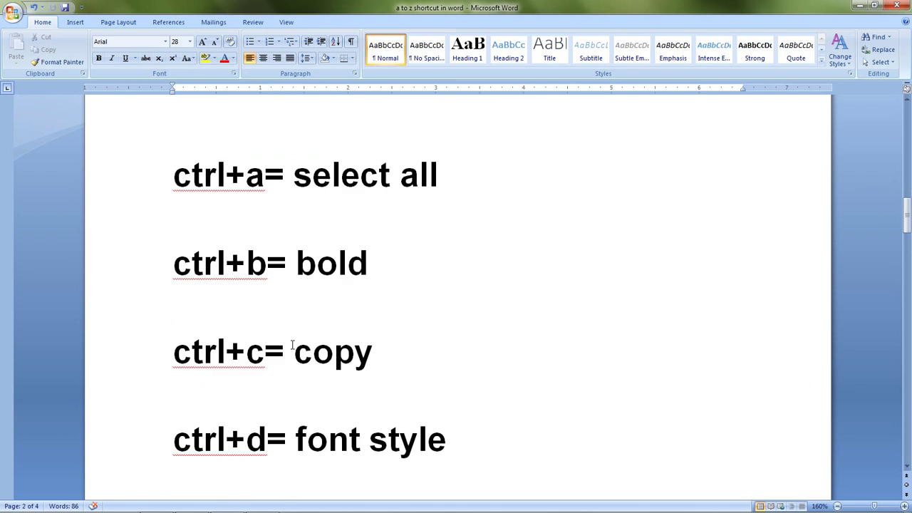
scroll(292, 344, down, 3)
scroll(292, 345, up, 2)
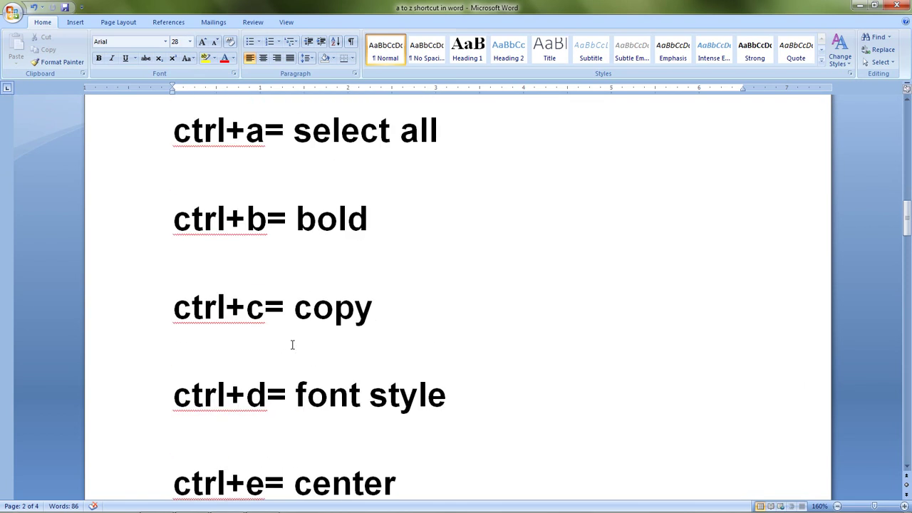
scroll(292, 344, up, 2)
scroll(290, 361, down, 1)
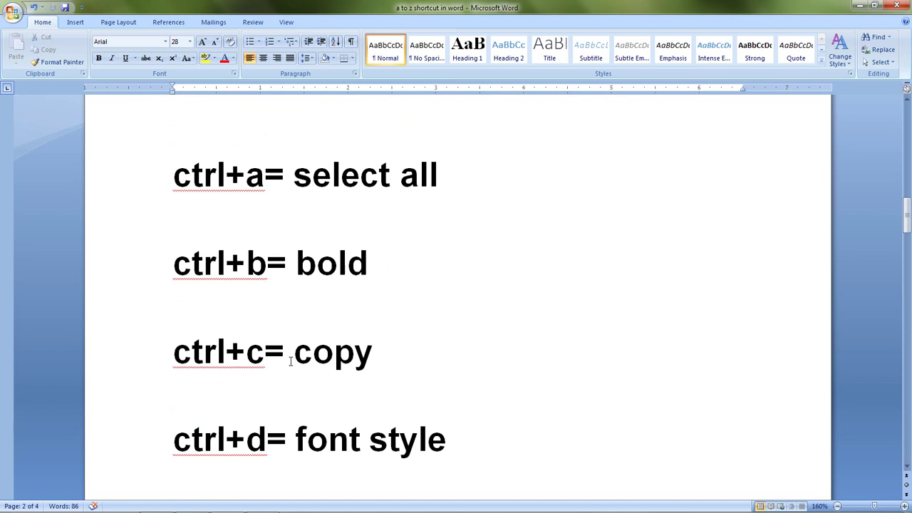
scroll(290, 361, down, 1)
scroll(290, 361, down, 1)
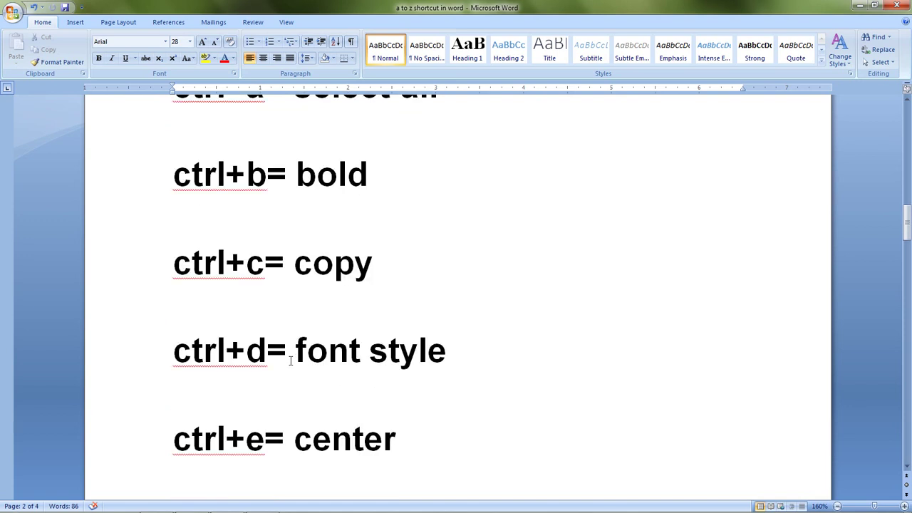
scroll(290, 361, up, 5)
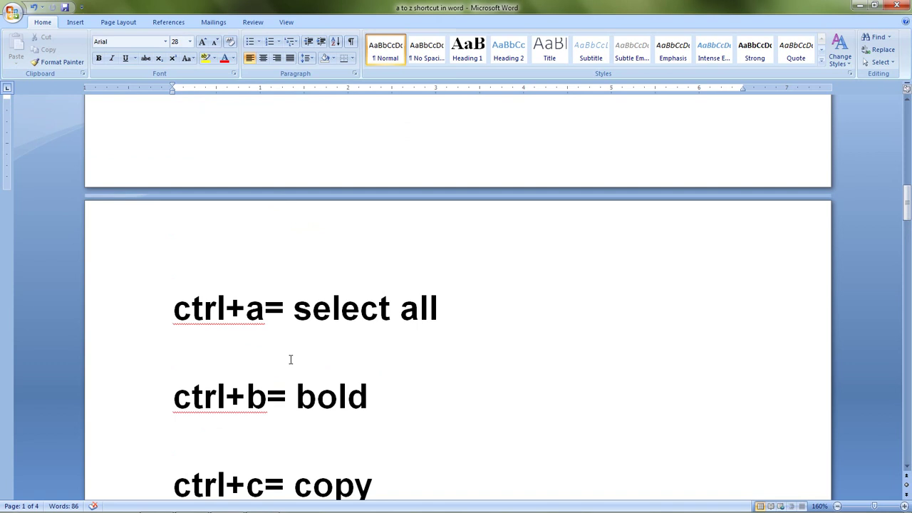
Select the entire document content, look over the selected pages, and clear the selection.
key(ctrl+a)
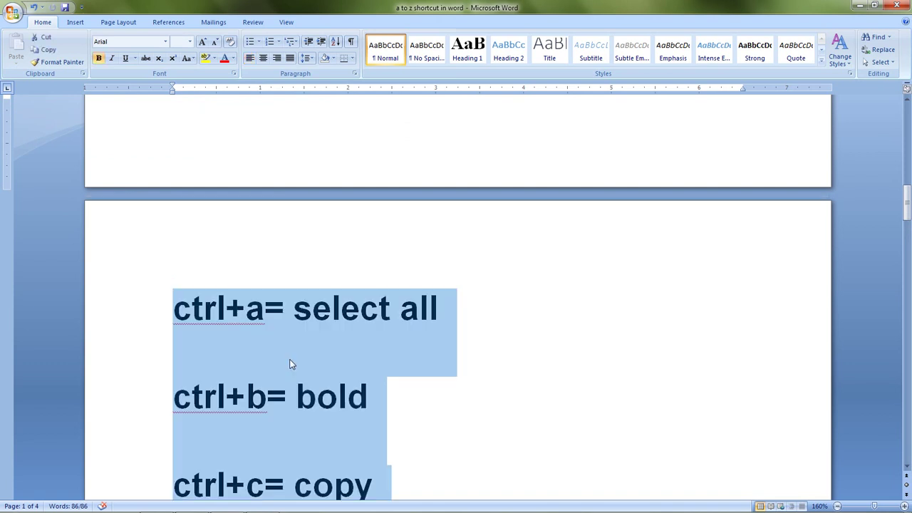
scroll(290, 364, down, 13)
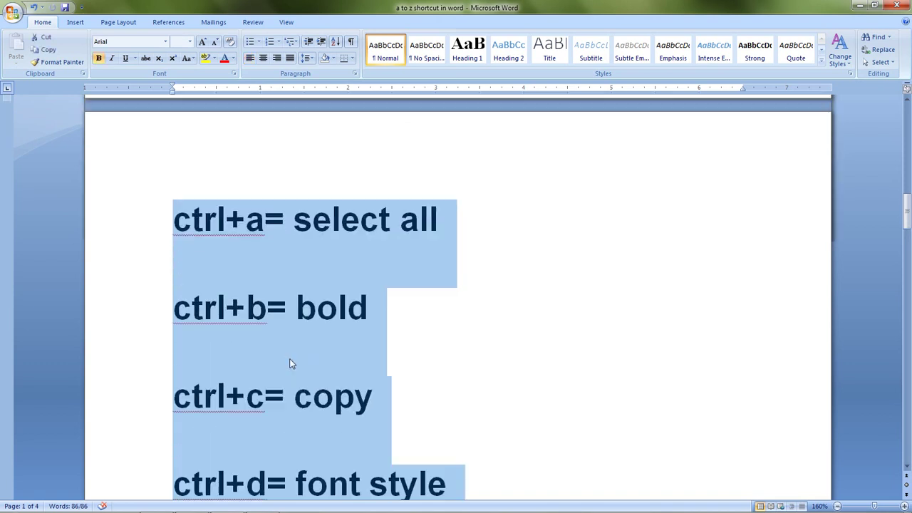
scroll(290, 357, up, 12)
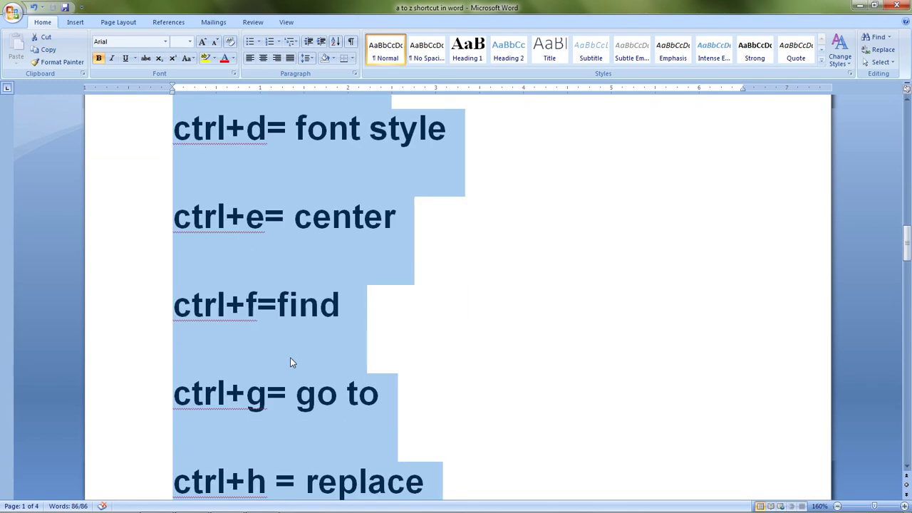
scroll(290, 358, up, 6)
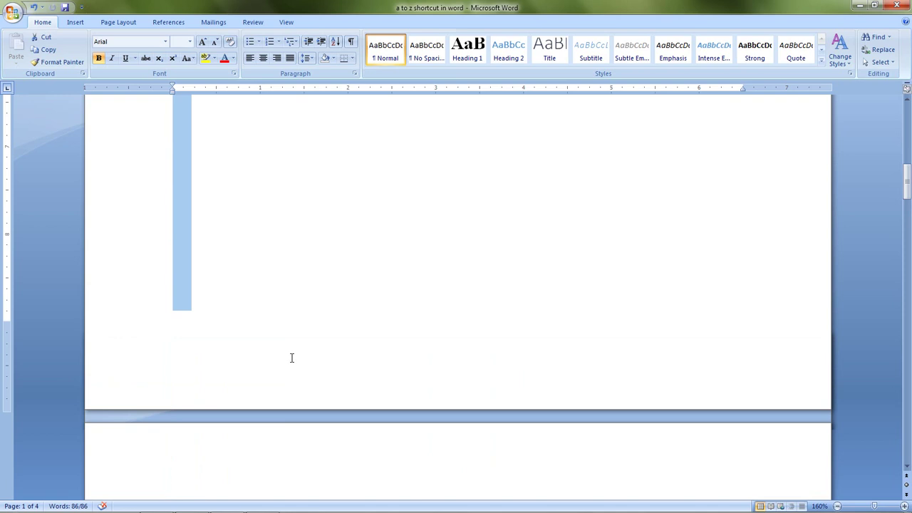
scroll(291, 358, down, 5)
click(303, 346)
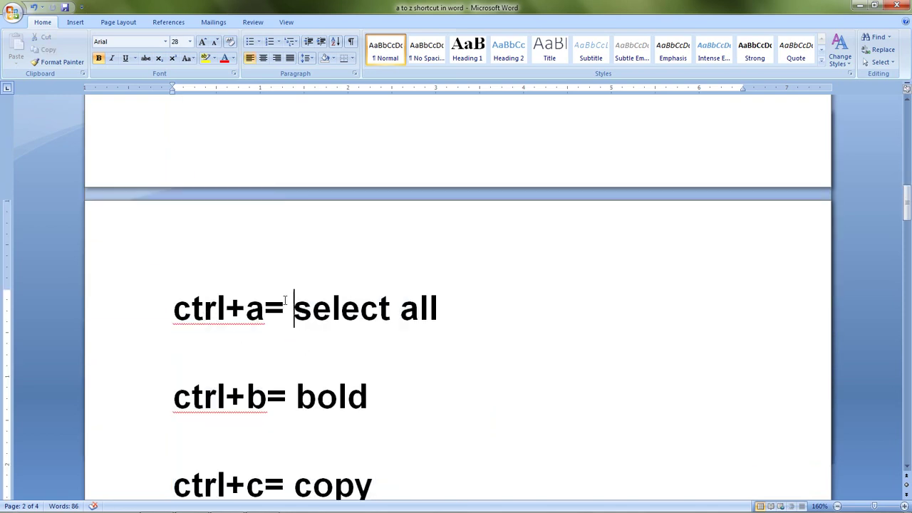
Toggle bold formatting off and back on twice for the word "bold" in the "ctrl+b= bold" line, and deselect it.
scroll(243, 301, down, 1)
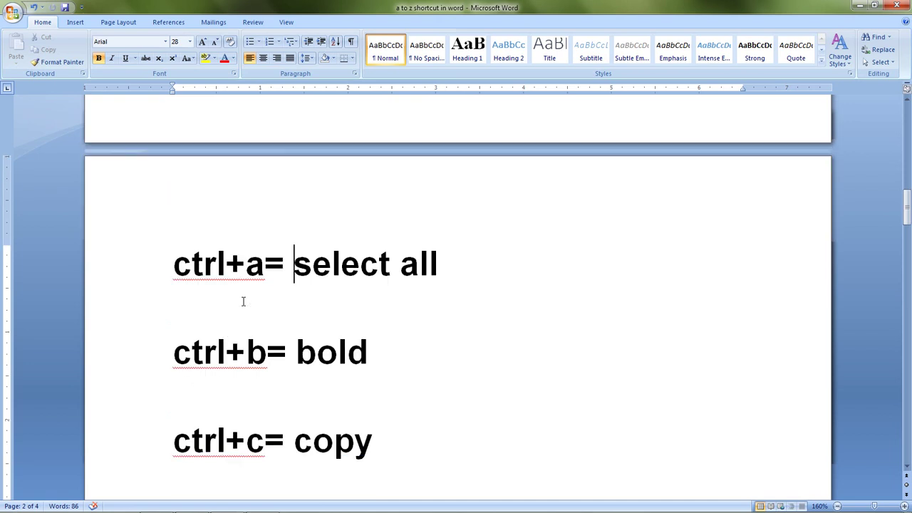
scroll(243, 302, down, 1)
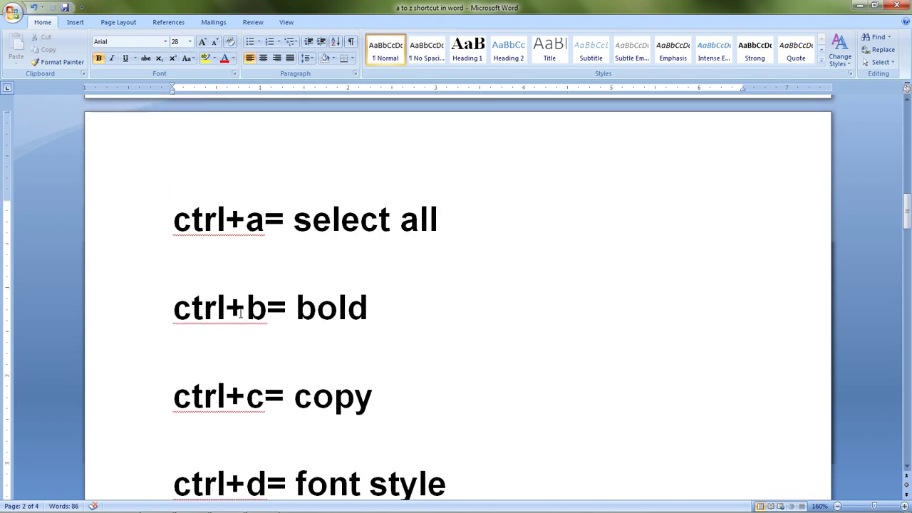
click(373, 308)
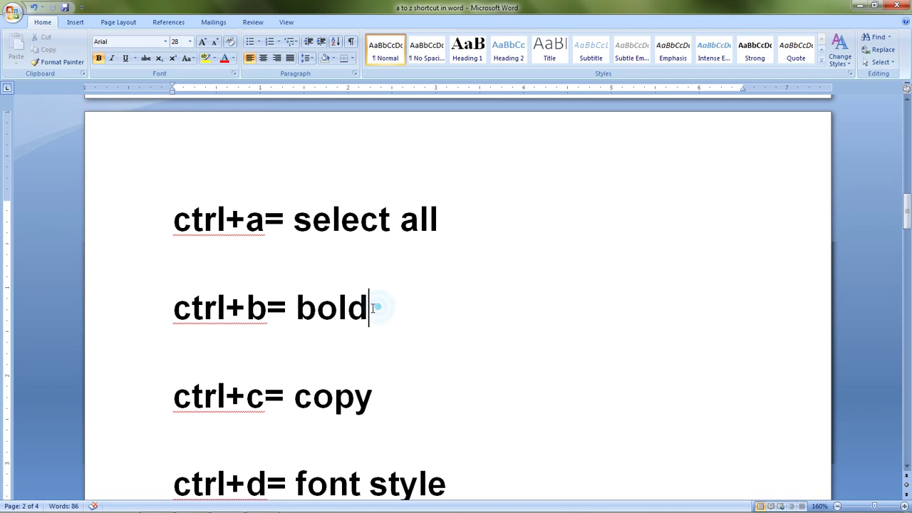
drag(371, 308, 304, 312)
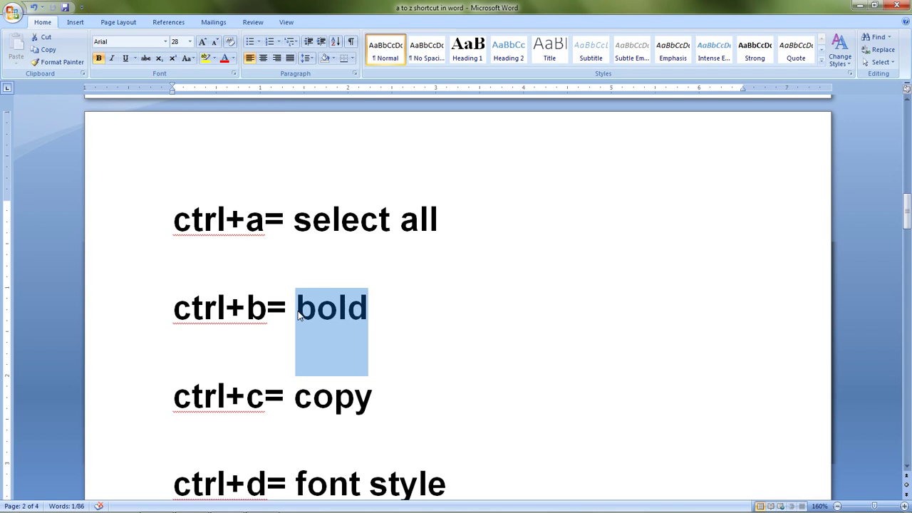
key(ctrl+b)
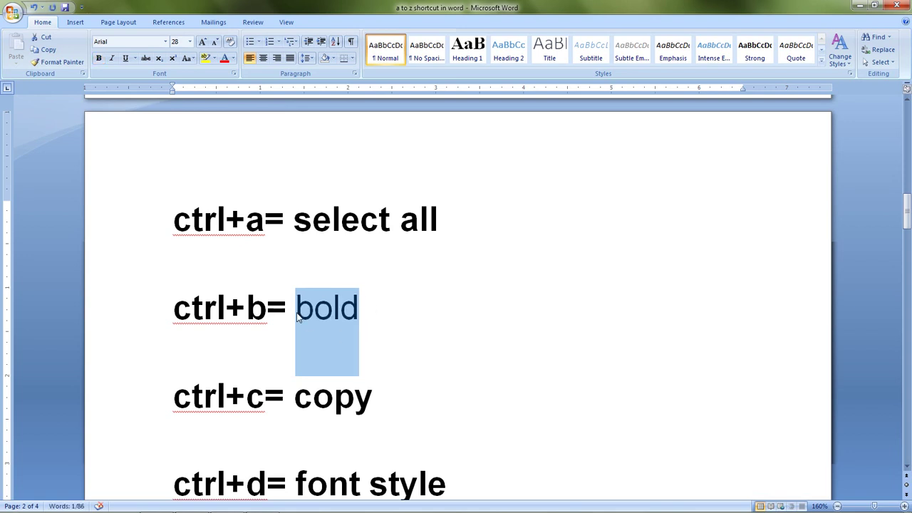
key(ctrl+b)
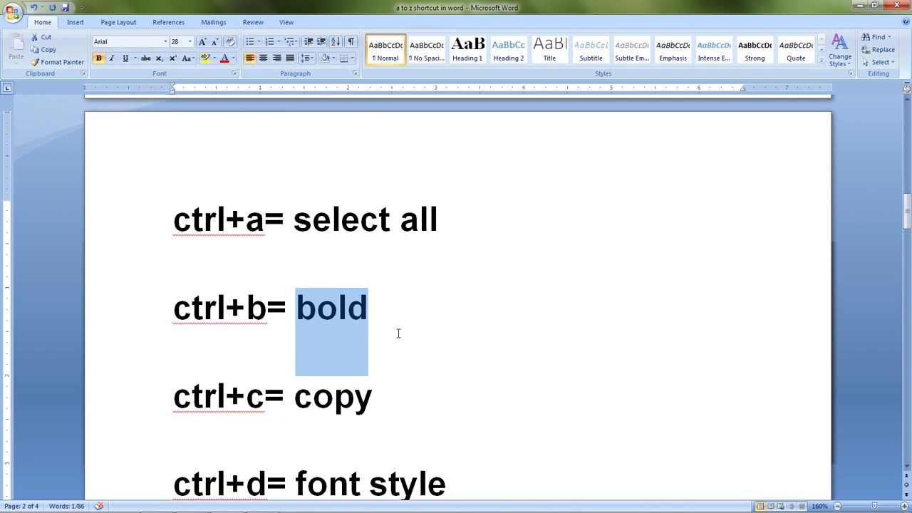
key(ctrl+b)
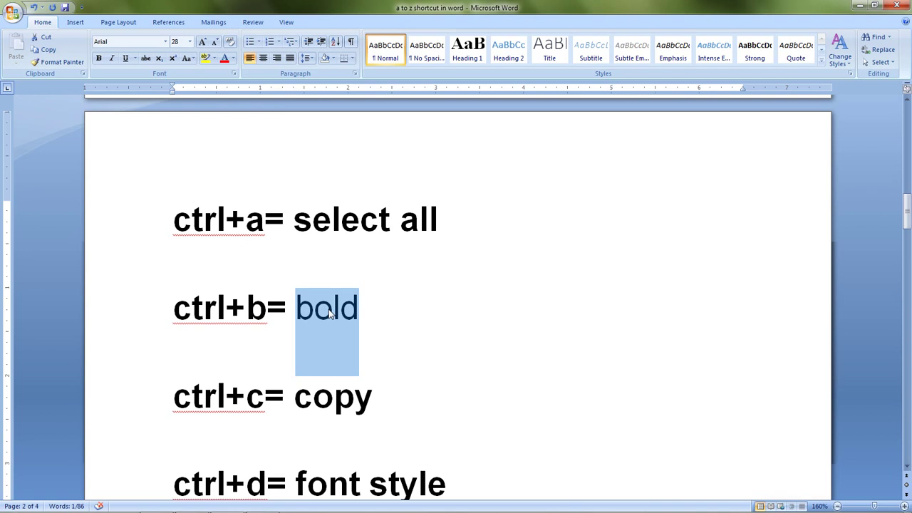
key(ctrl+b)
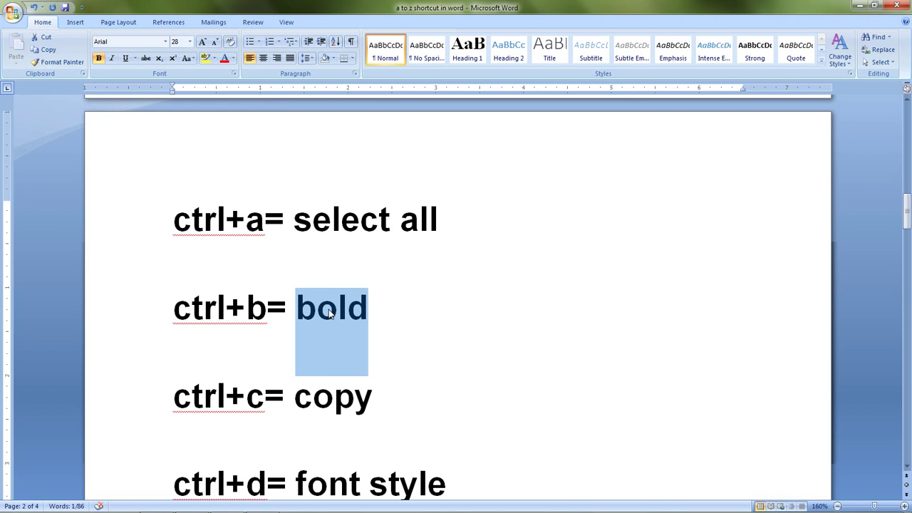
click(427, 367)
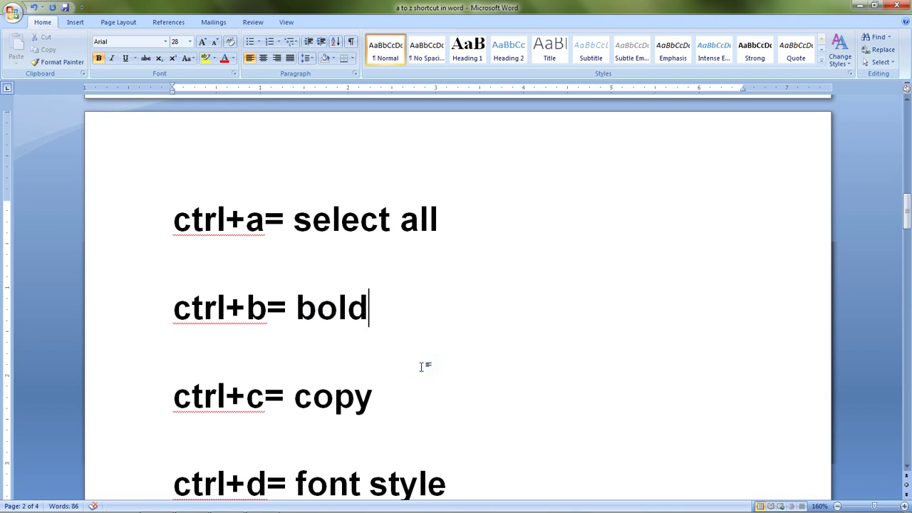
Copy the word "copy" in the "ctrl+c= copy" line and paste it after a wide gap on the same line.
scroll(421, 368, down, 2)
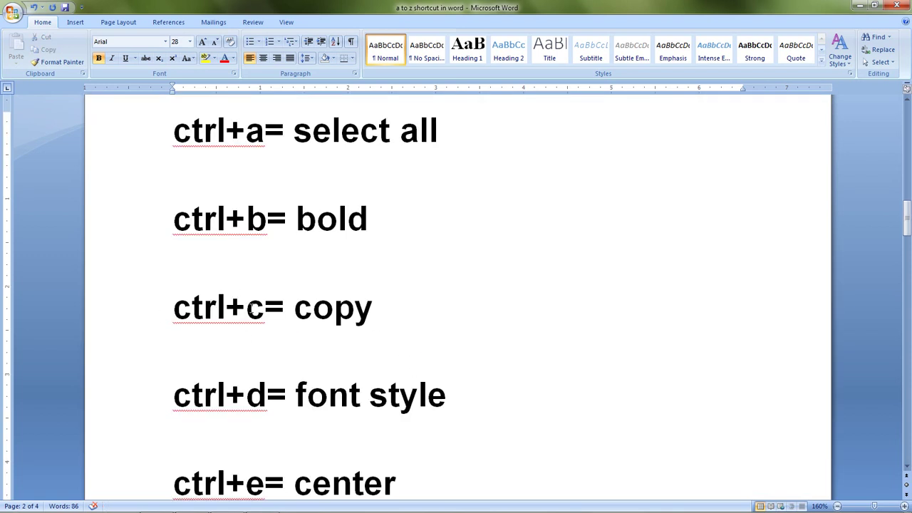
click(396, 312)
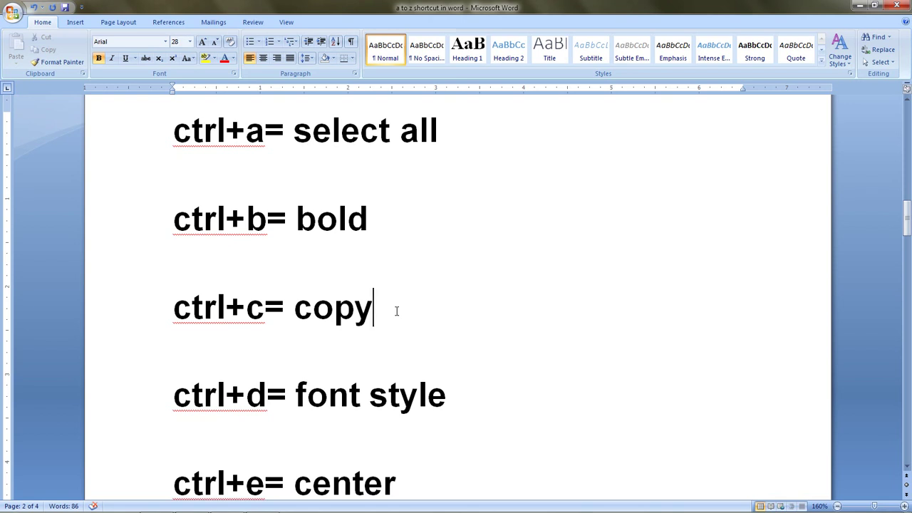
drag(389, 311, 295, 312)
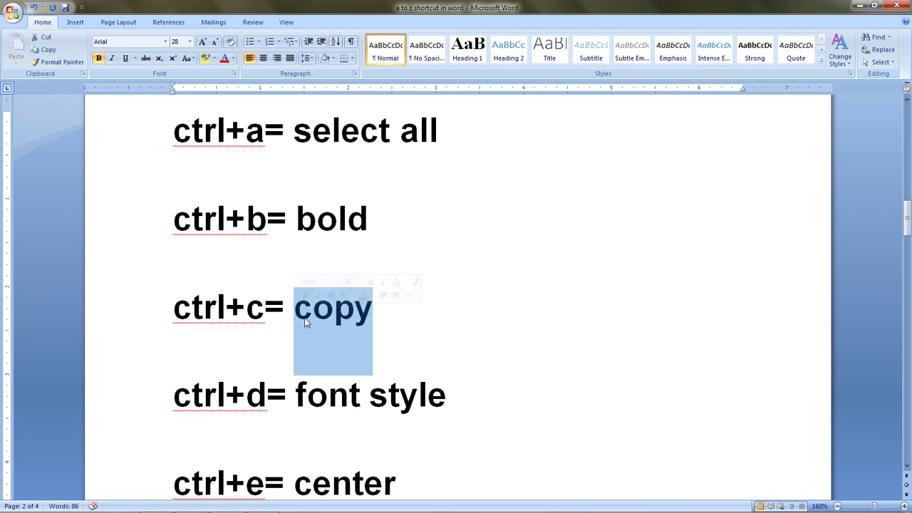
key(ctrl+c)
click(451, 310)
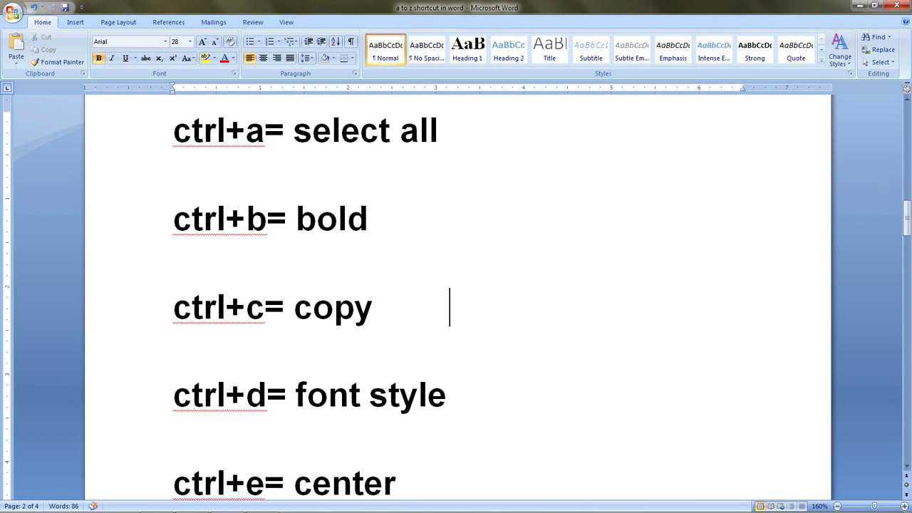
right_click(463, 308)
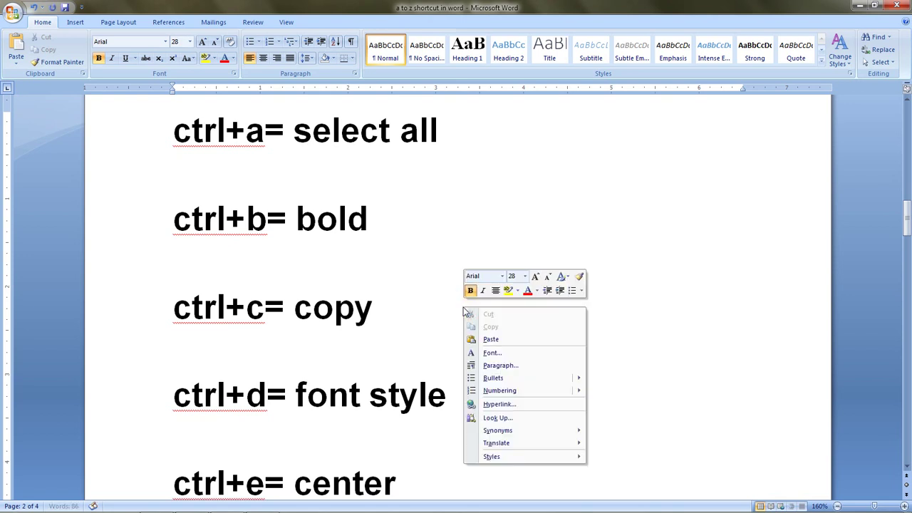
click(510, 341)
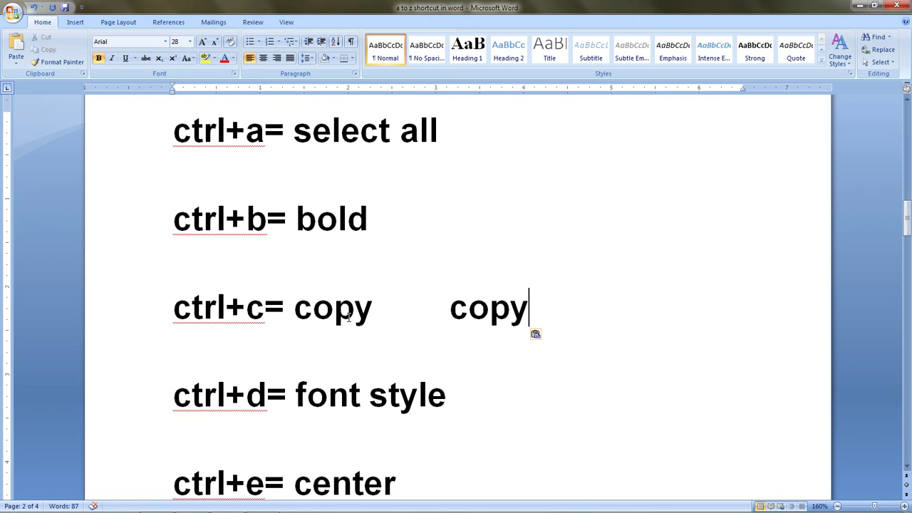
Open the Font dialog to view its font, style, size and effect options, and close it without applying changes.
scroll(260, 294, down, 1)
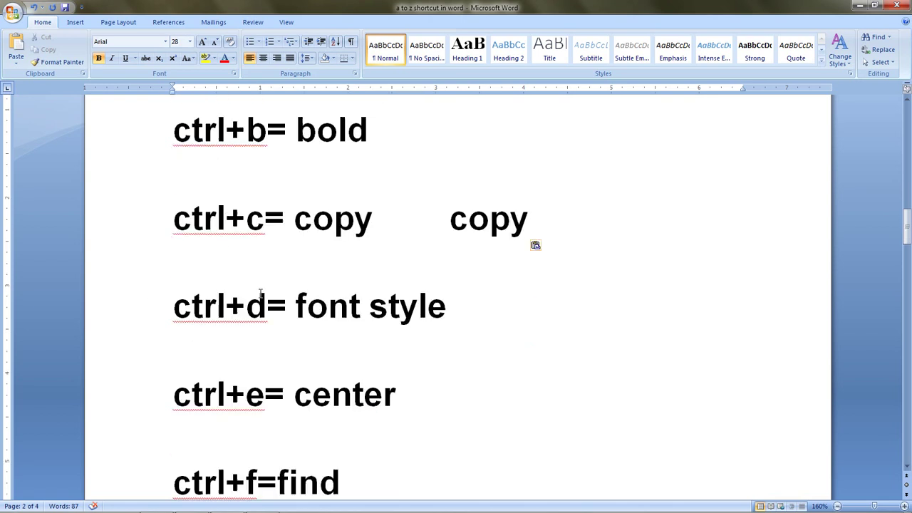
scroll(261, 294, down, 1)
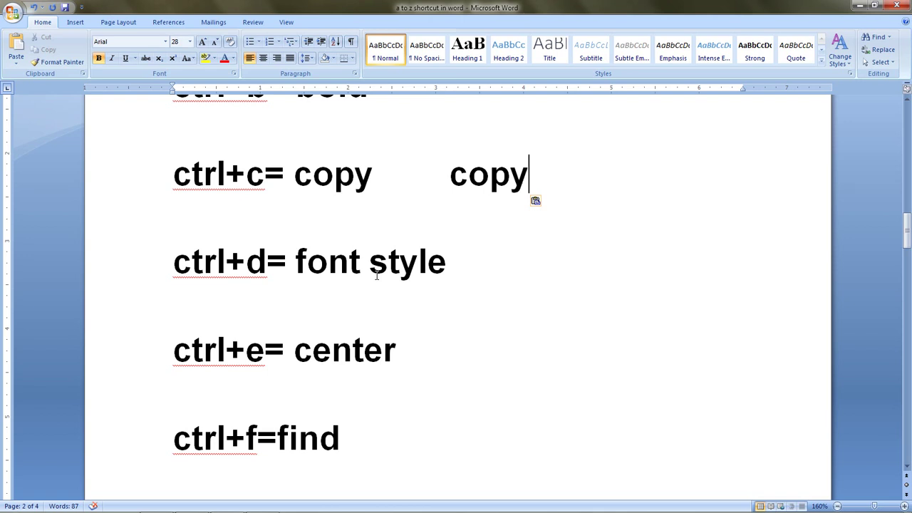
key(ctrl+d)
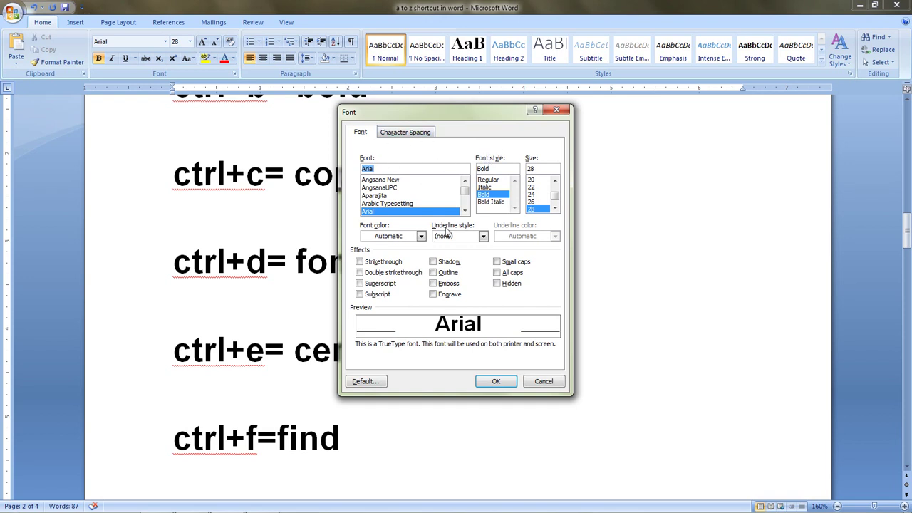
drag(441, 116, 483, 142)
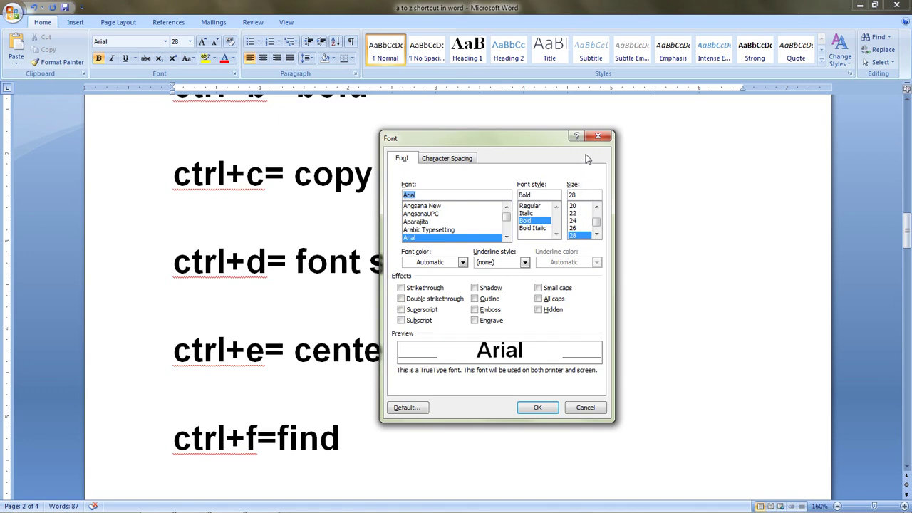
click(598, 136)
key(ctrl+v)
Center the "ctrl+e= center" line horizontally on the page and deselect the text.
scroll(471, 287, down, 2)
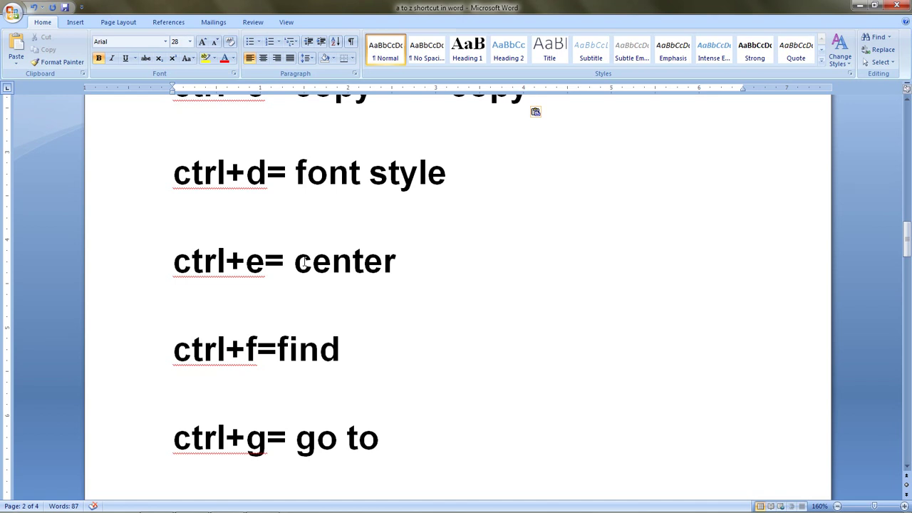
drag(419, 261, 298, 264)
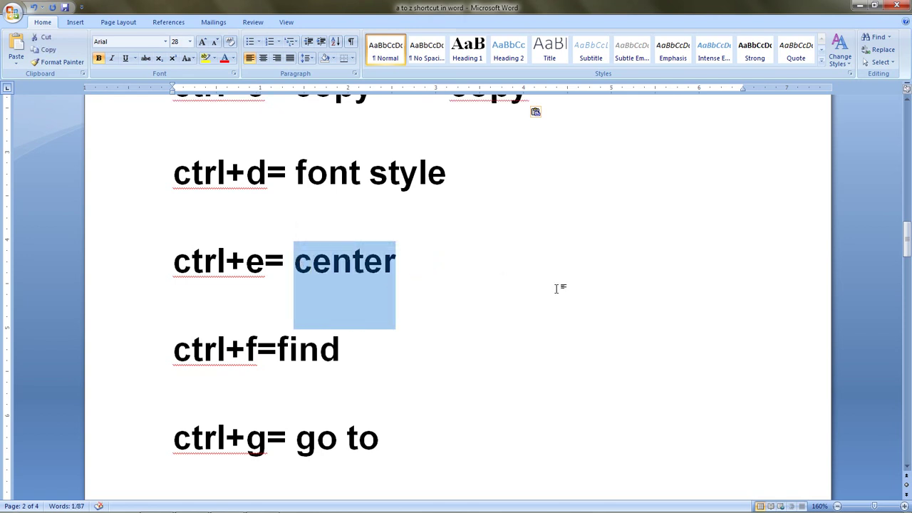
key(ctrl+e)
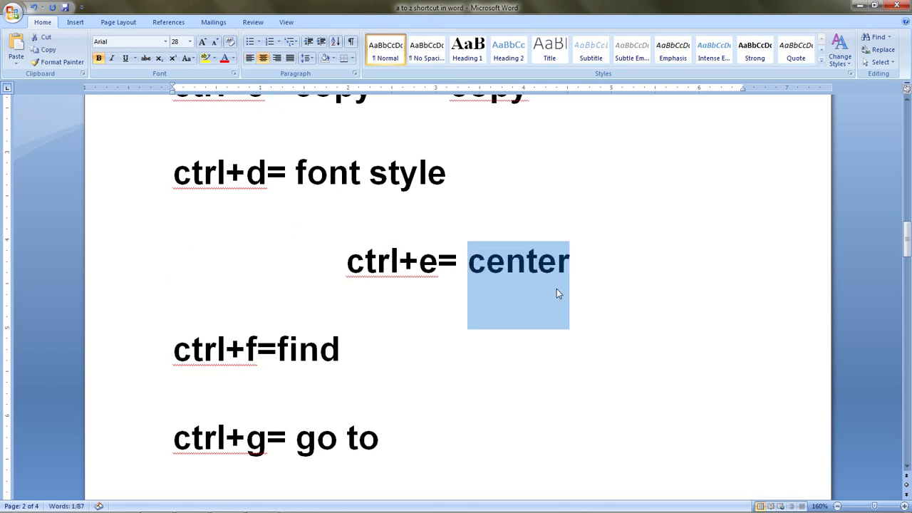
click(593, 253)
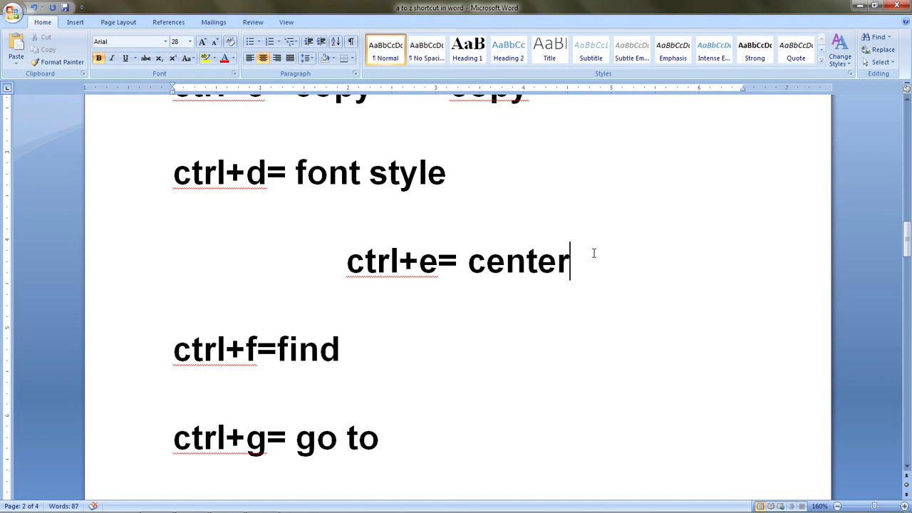
Return the "ctrl+e= center" line to left alignment.
key(ctrl+l)
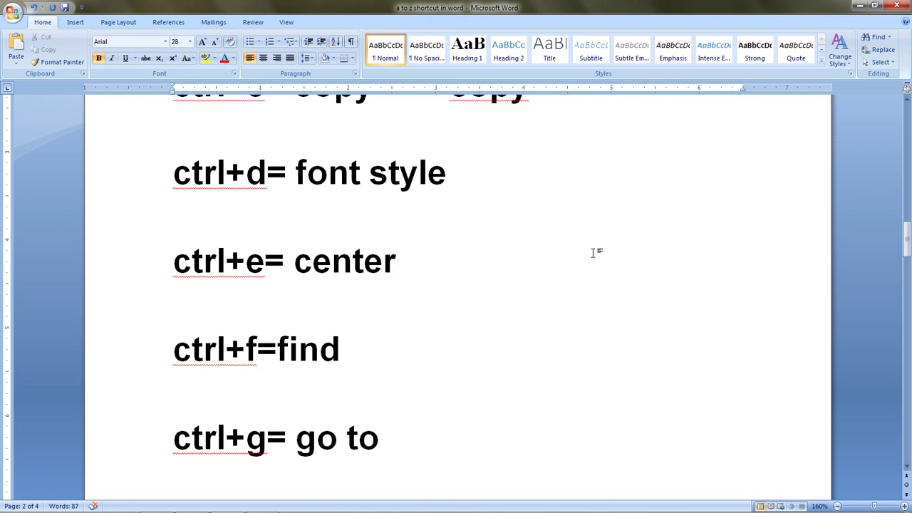
Find the word "find" in the document with the Find command and close the dialog.
scroll(592, 253, down, 2)
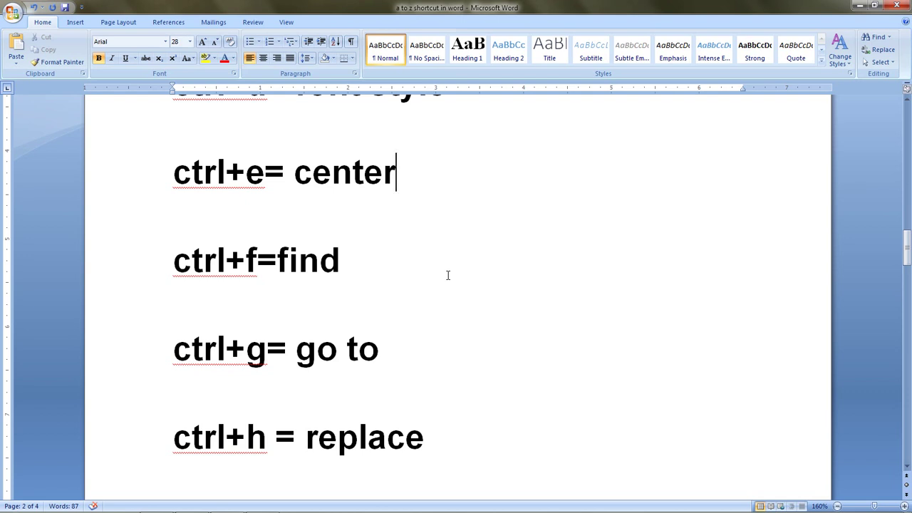
key(ctrl+f)
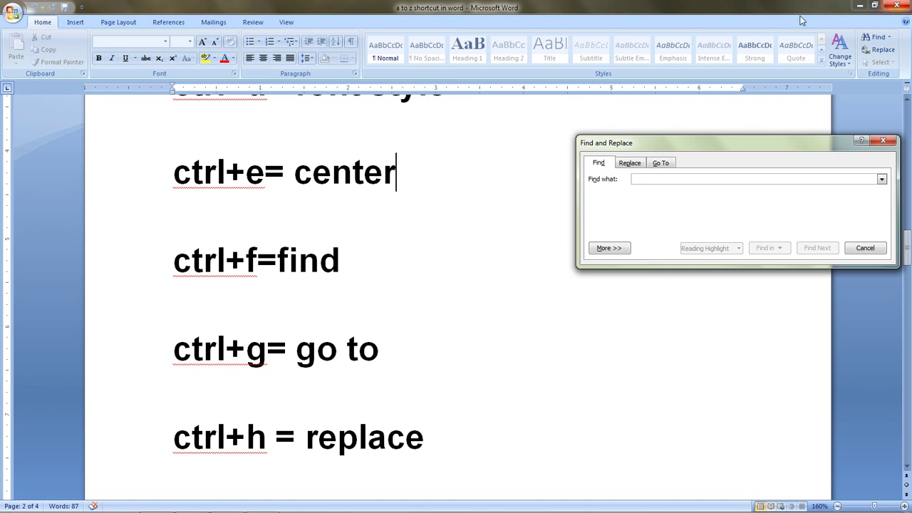
drag(790, 151, 760, 161)
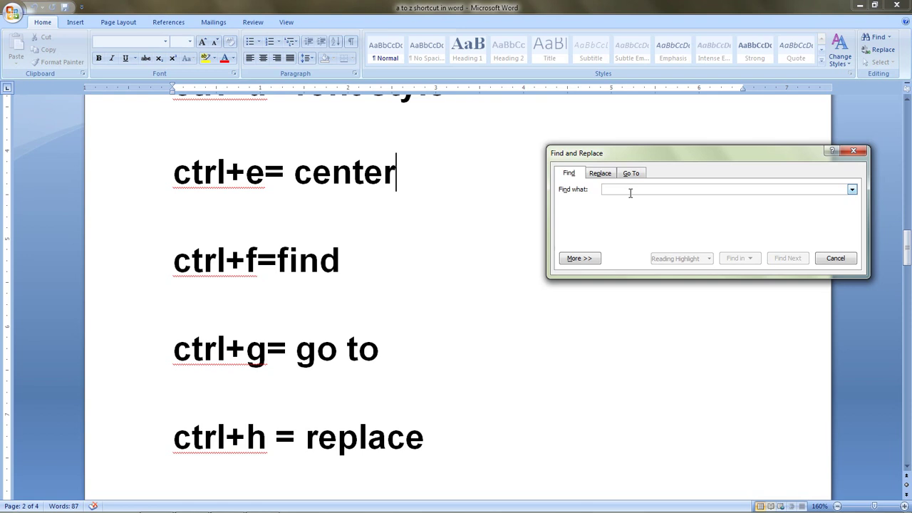
text(find)
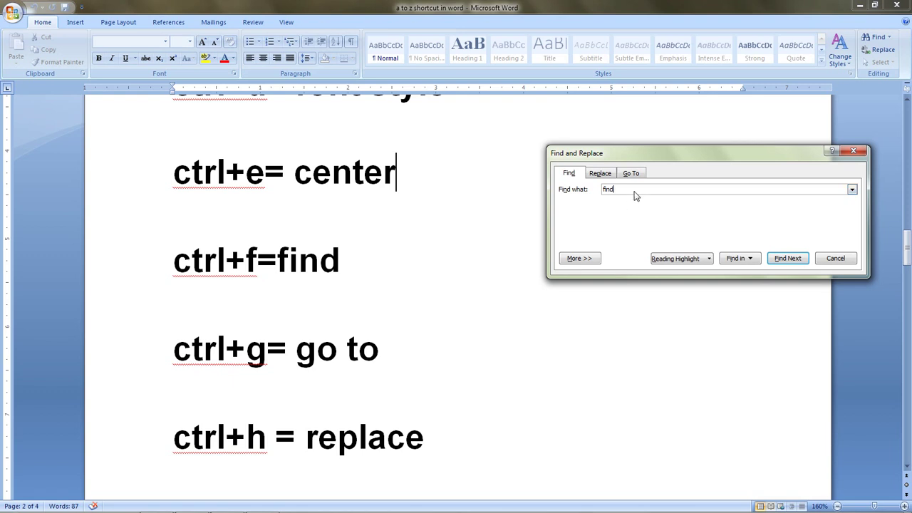
click(788, 260)
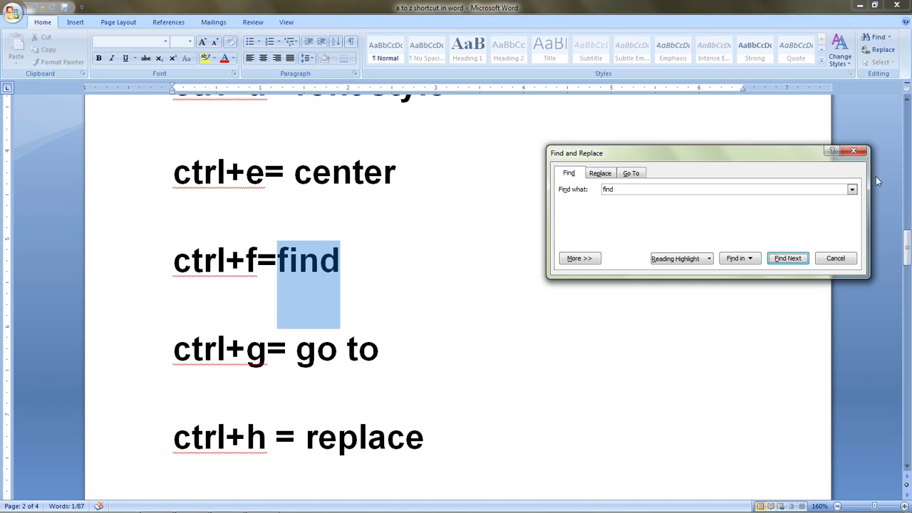
click(852, 150)
Place the cursor in the "ctrl+g= go to" line and jump to page 4 with the Go To command.
scroll(389, 304, down, 1)
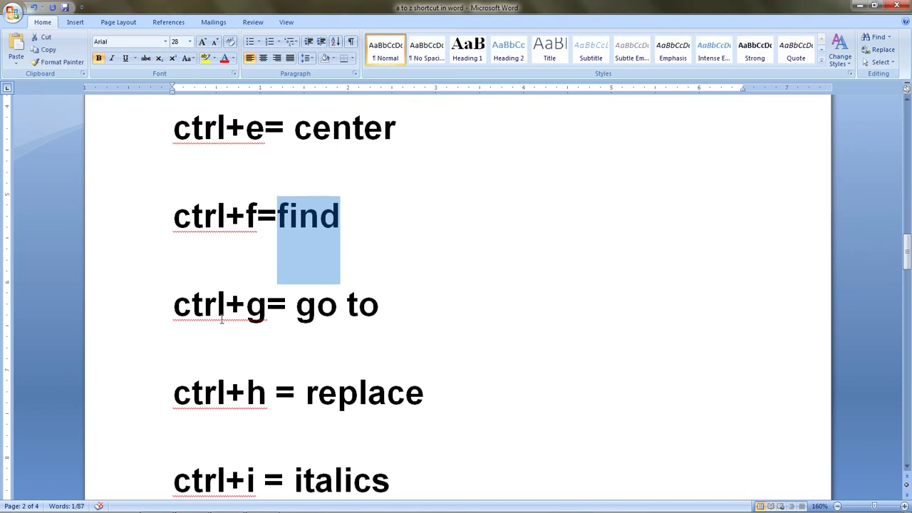
click(339, 326)
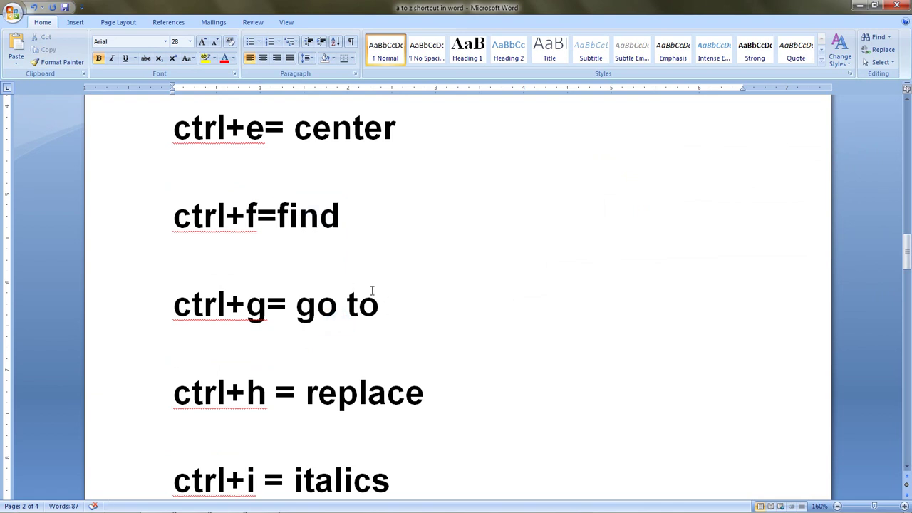
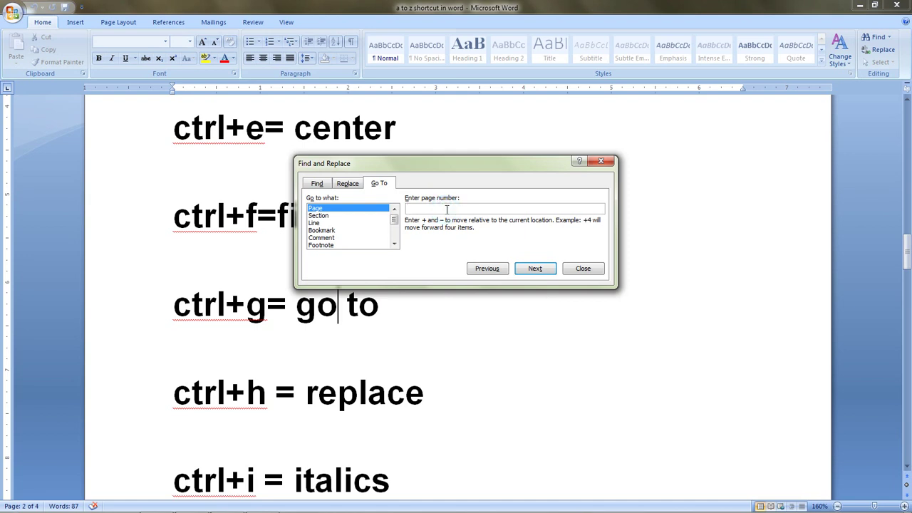
text(4)
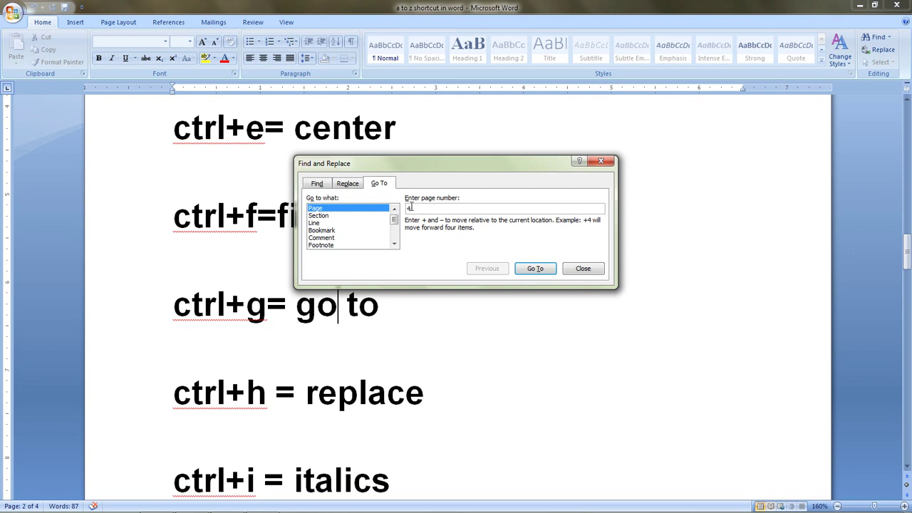
click(541, 270)
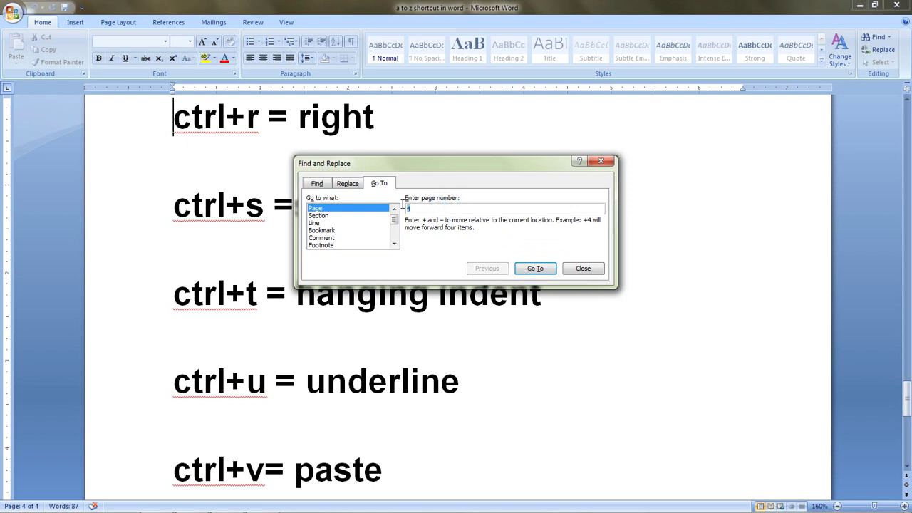
Jump back to page 2 with the Go To command and close the dialog.
text(2)
click(536, 269)
drag(401, 158, 644, 127)
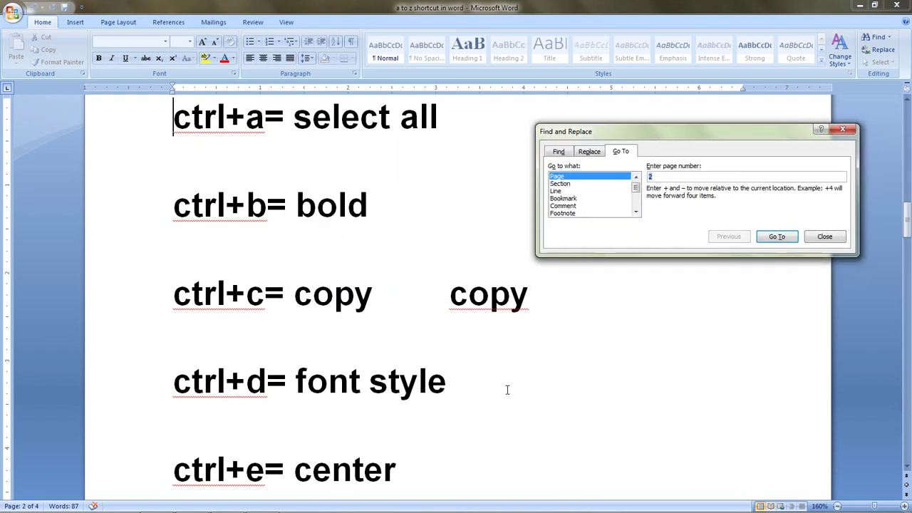
click(826, 236)
Set up a replacement of "replace" with "rep" and find the matching word in the "ctrl+h" line.
scroll(446, 304, down, 10)
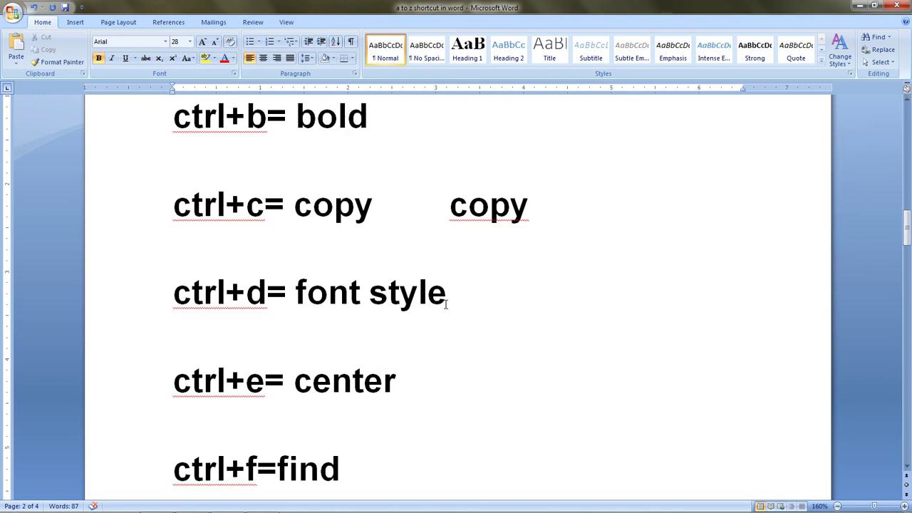
scroll(445, 304, down, 1)
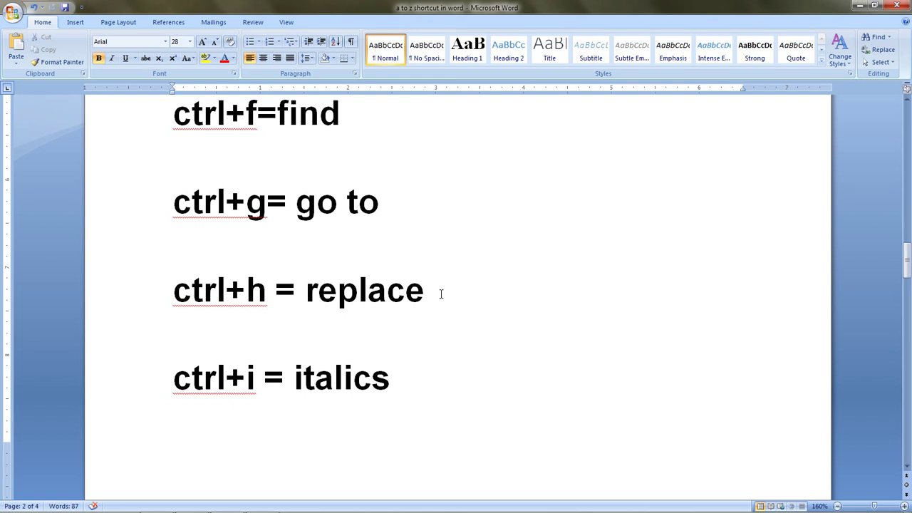
key(ctrl+h)
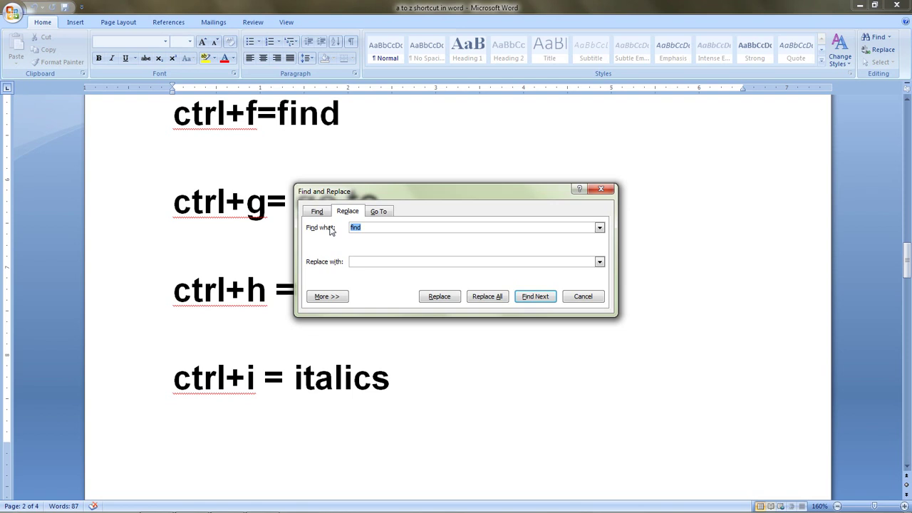
drag(404, 194, 570, 144)
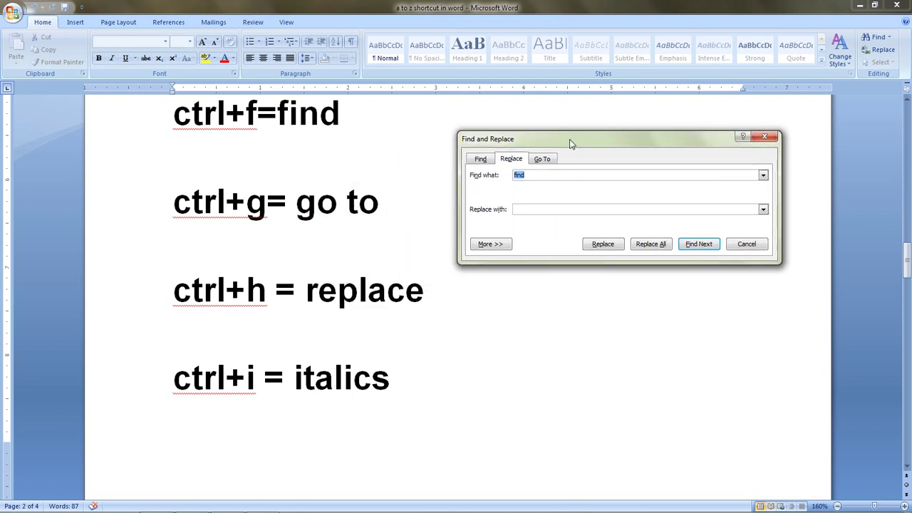
double_click(536, 175)
text(replace)
click(547, 210)
text(rep)
click(698, 244)
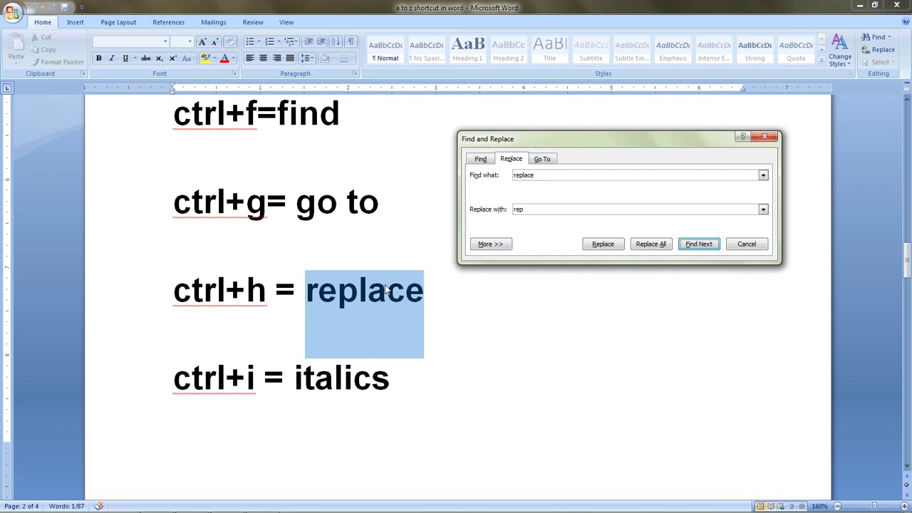
Replace the found word in the "ctrl+h" line with "rep" and close the Find and Replace dialog.
click(603, 245)
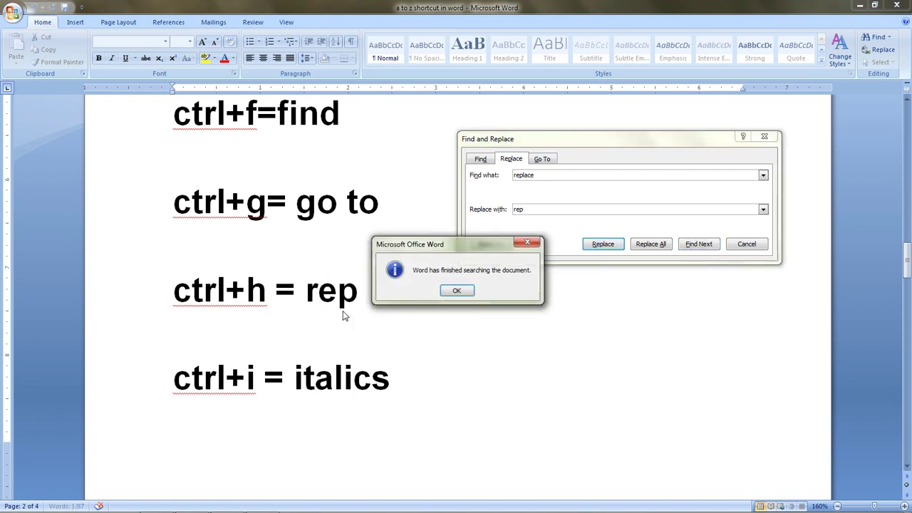
drag(436, 247, 617, 310)
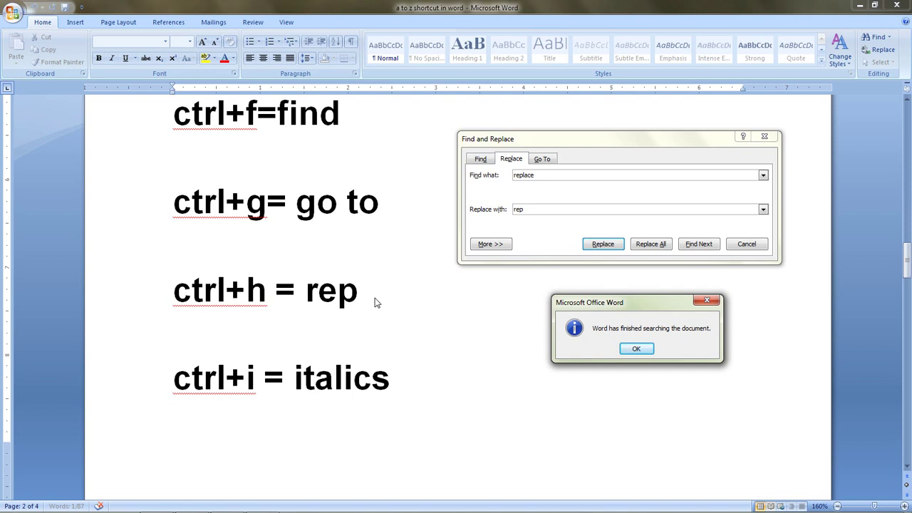
click(635, 348)
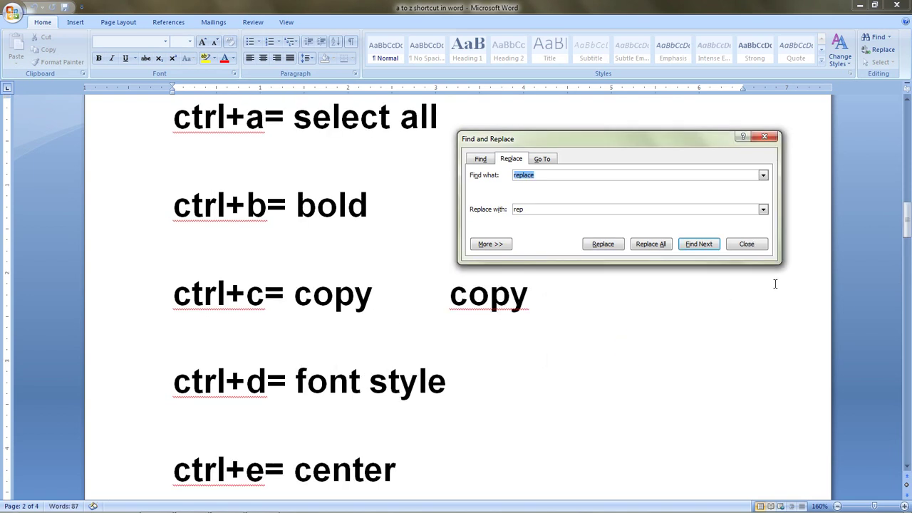
click(746, 244)
Apply italic formatting to the word "italics" in the "ctrl+i = italics" line.
scroll(527, 399, down, 6)
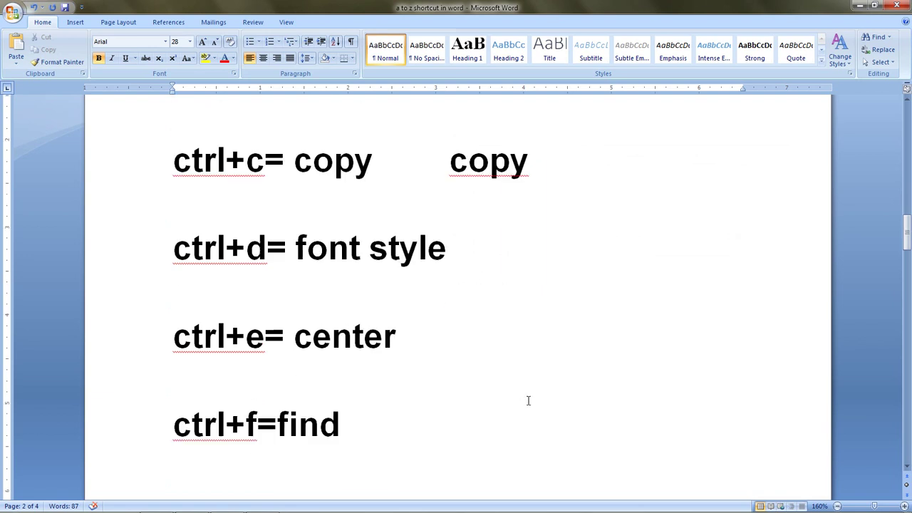
scroll(528, 399, down, 5)
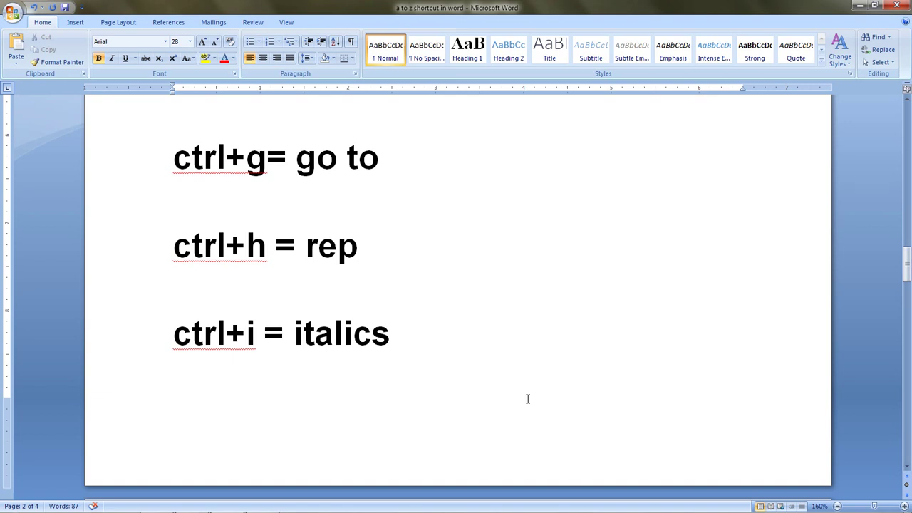
click(406, 337)
drag(407, 338, 294, 338)
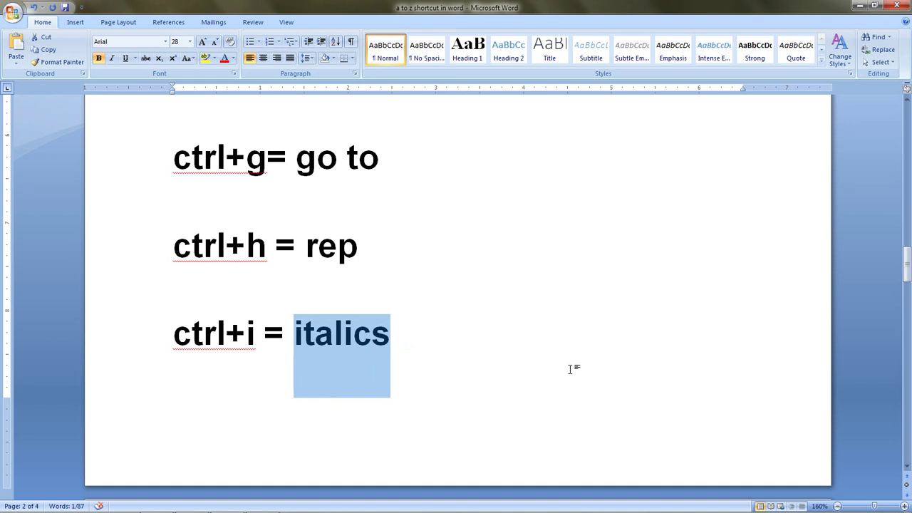
key(ctrl+i)
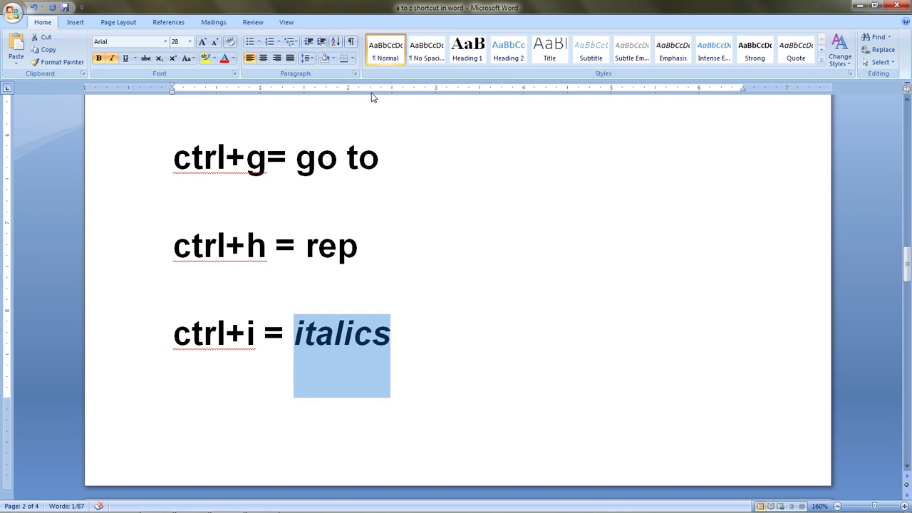
scroll(434, 161, up, 1)
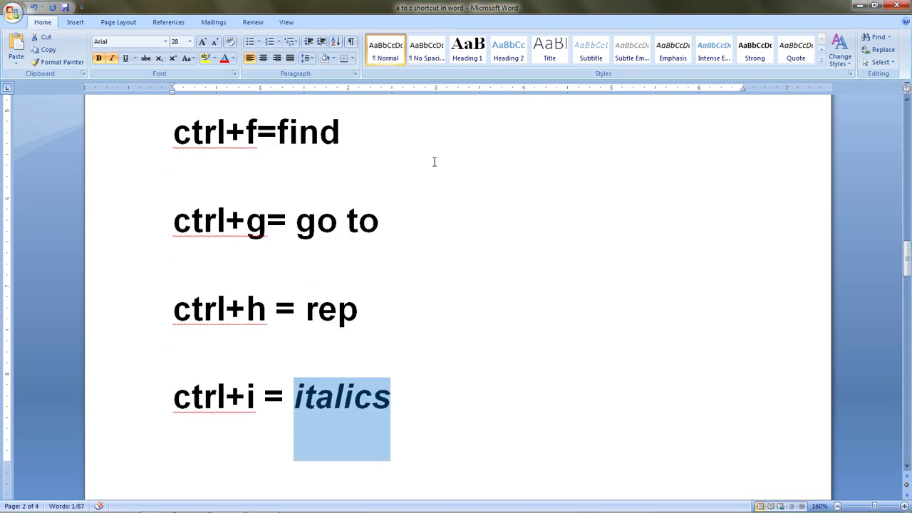